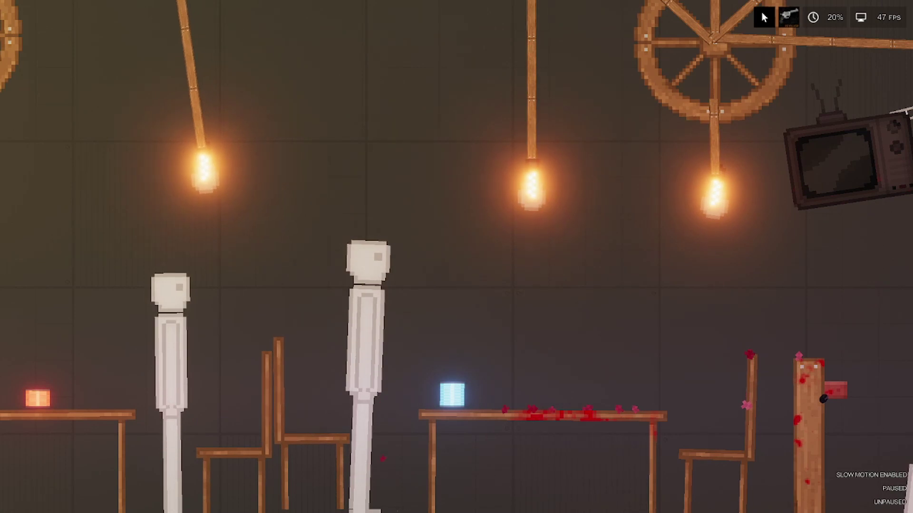
scroll(763, 17, down, 5)
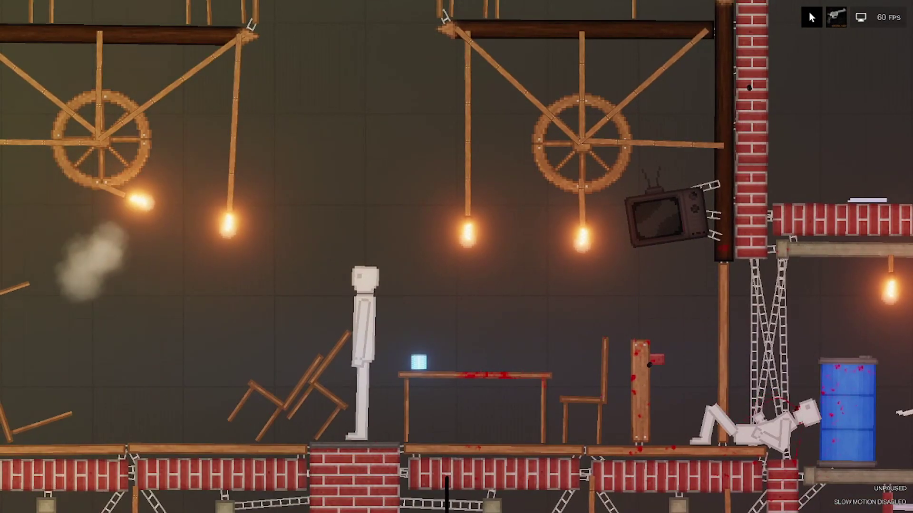
Slow time down as the ragdoll falls, then pause and resume the simulation
key(space)
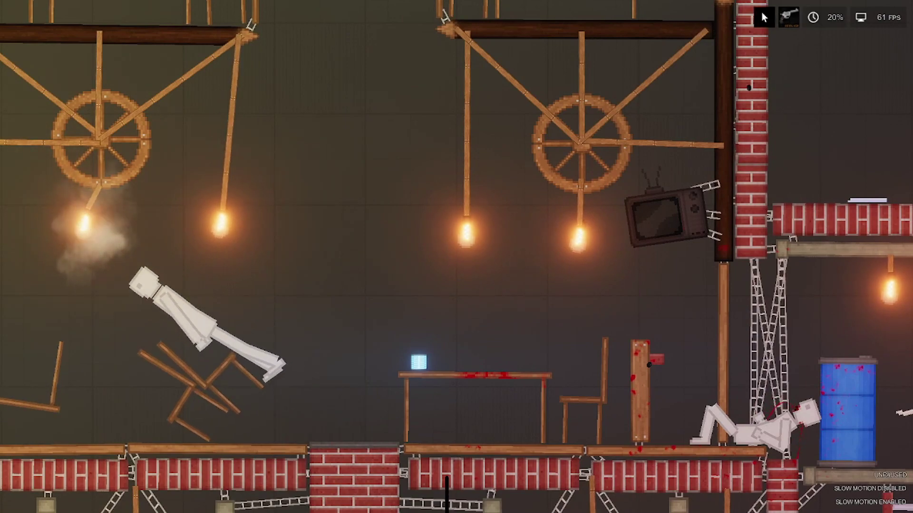
key(d)
scroll(456, 285, down, 3)
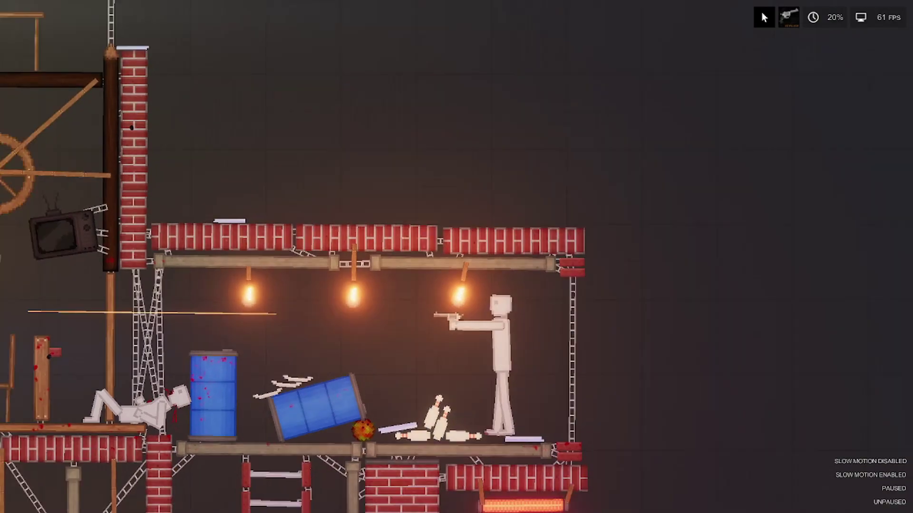
scroll(457, 285, down, 2)
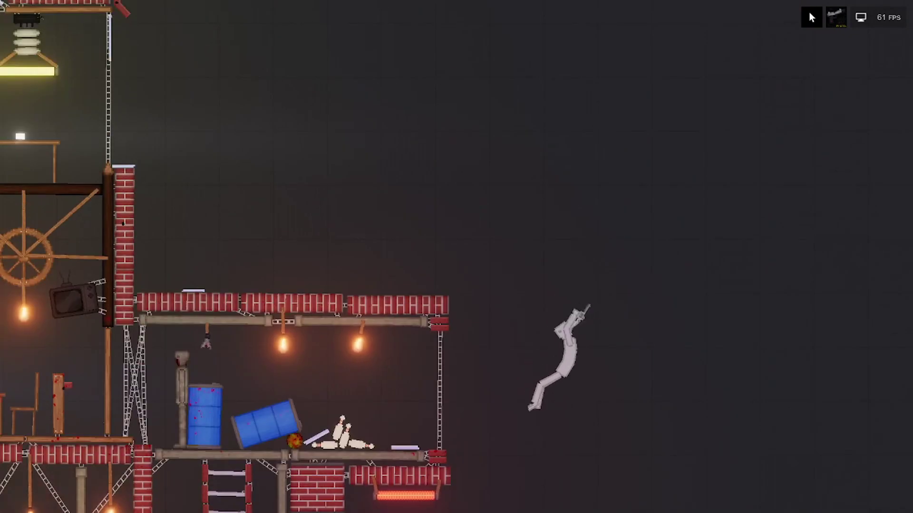
Toggle slow motion on and off as the flung ragdoll flies and lands in the dining room
key(g)
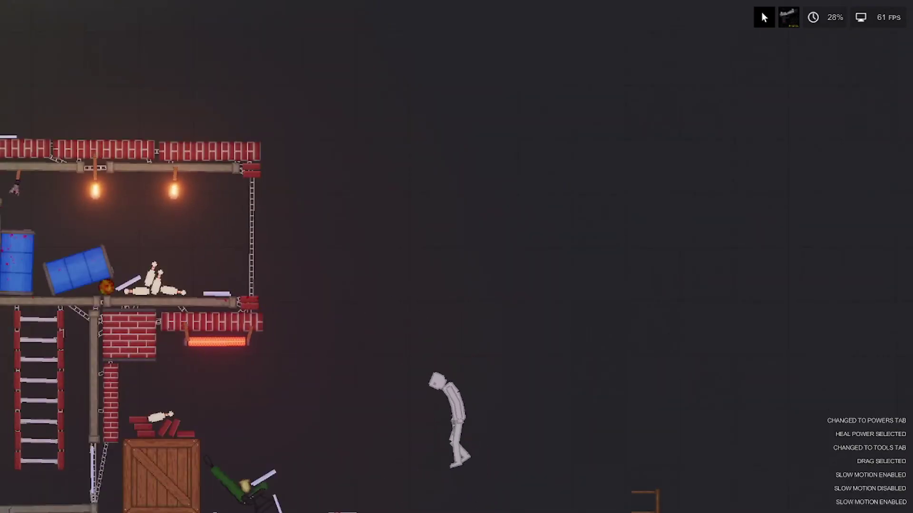
key(g)
scroll(456, 257, down, 3)
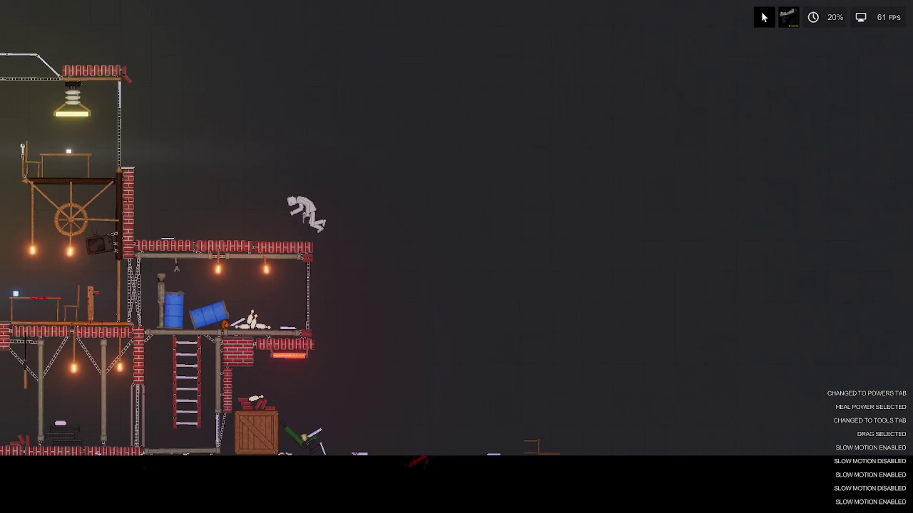
scroll(456, 257, up, 5)
key(g)
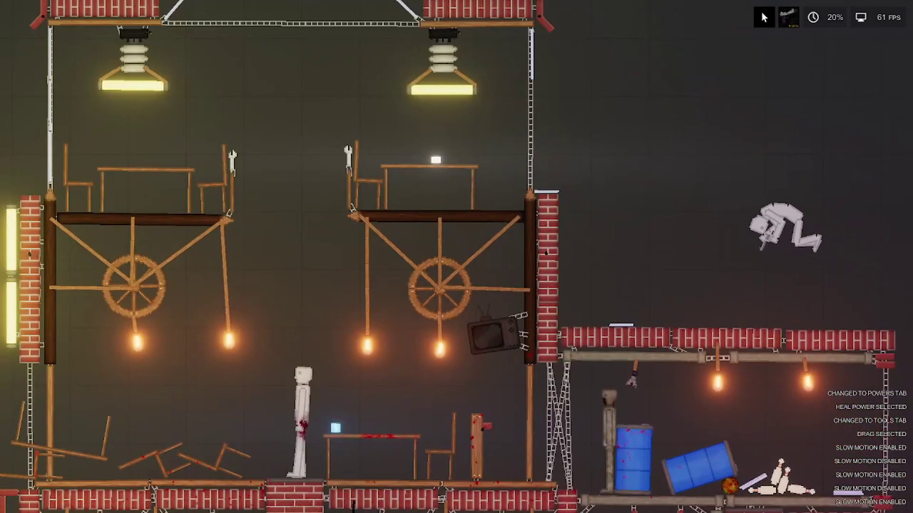
key(g)
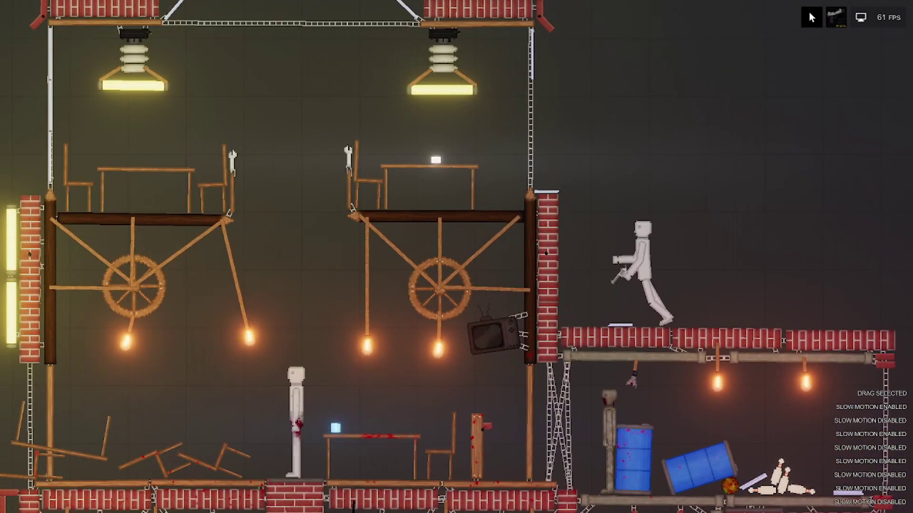
key(g)
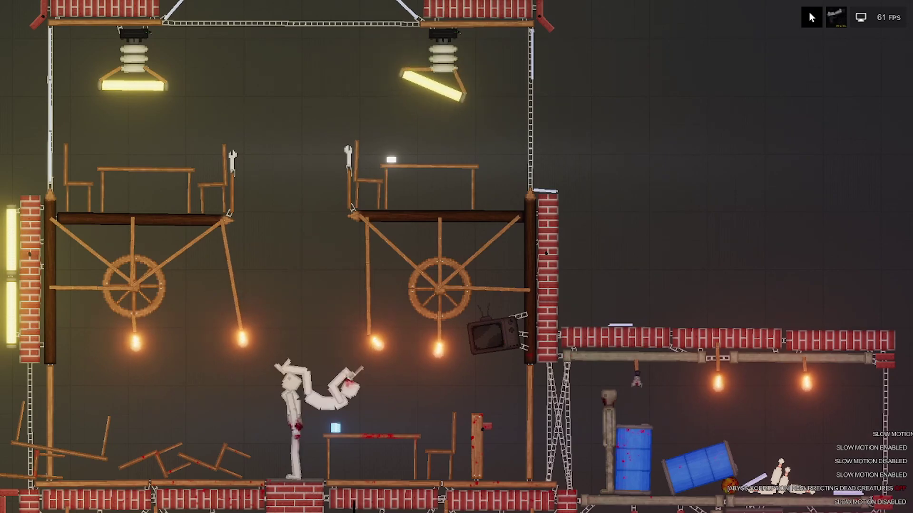
scroll(307, 427, up, 8)
Briefly slow time for the close-up dining-hall shootout, then restore normal speed
key(g)
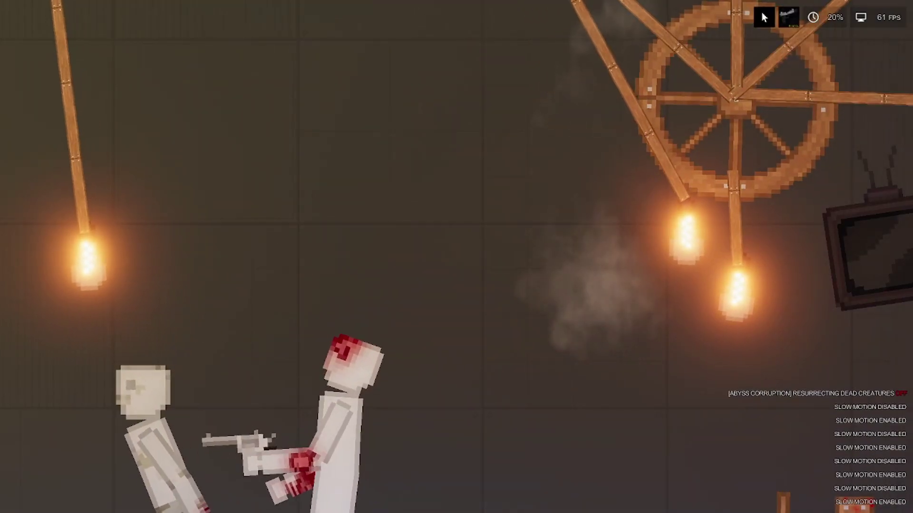
key(g)
scroll(456, 257, down, 5)
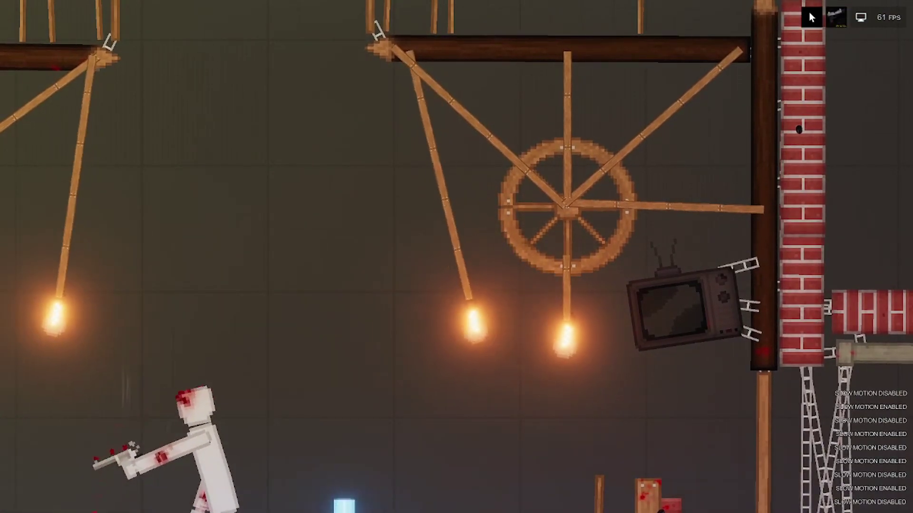
scroll(457, 256, down, 3)
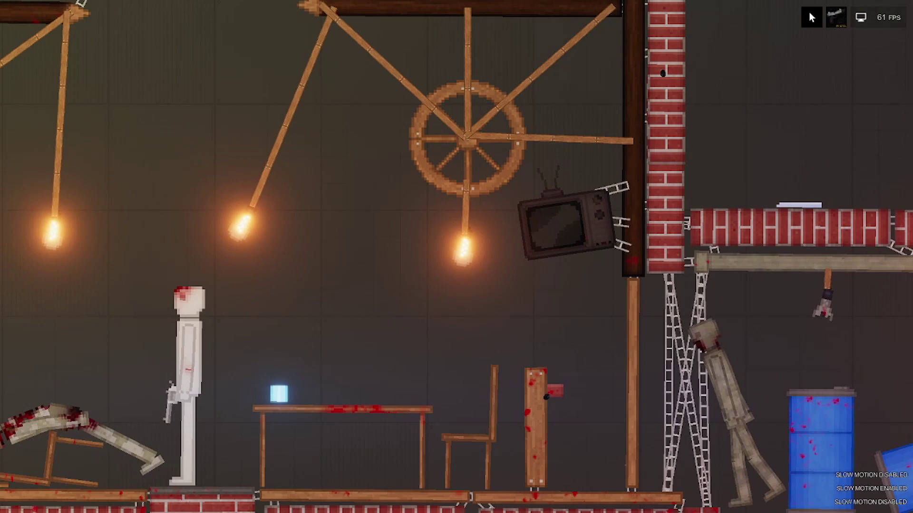